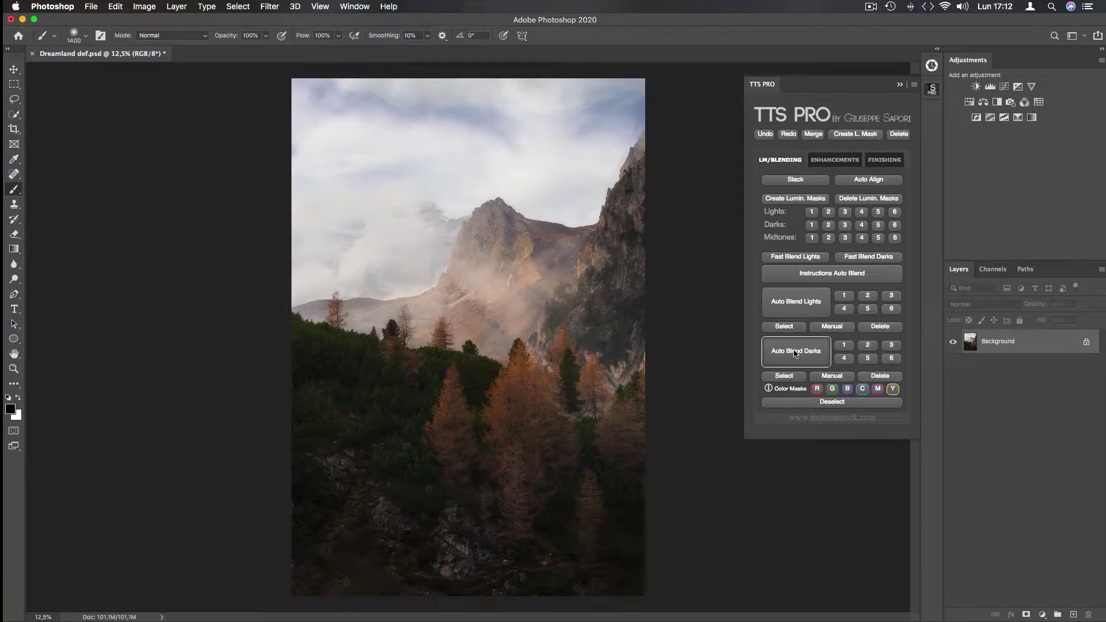
# Step: Close the TTS PRO panel and add an empty Layer 1 in Soft Light mode
pyautogui.click(901, 85)
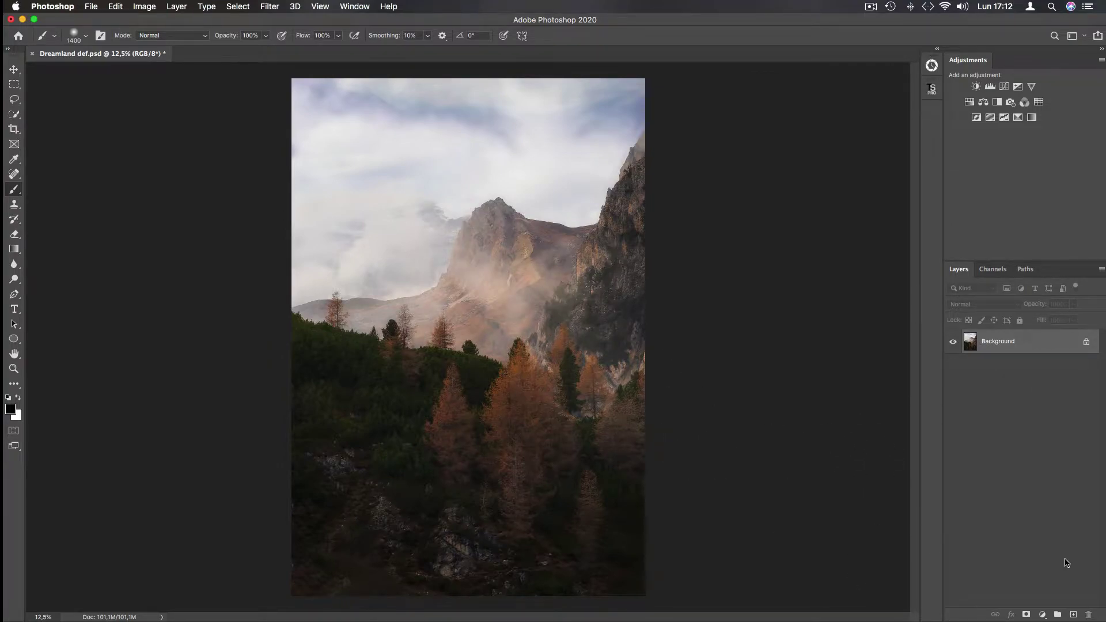
pyautogui.click(1075, 614)
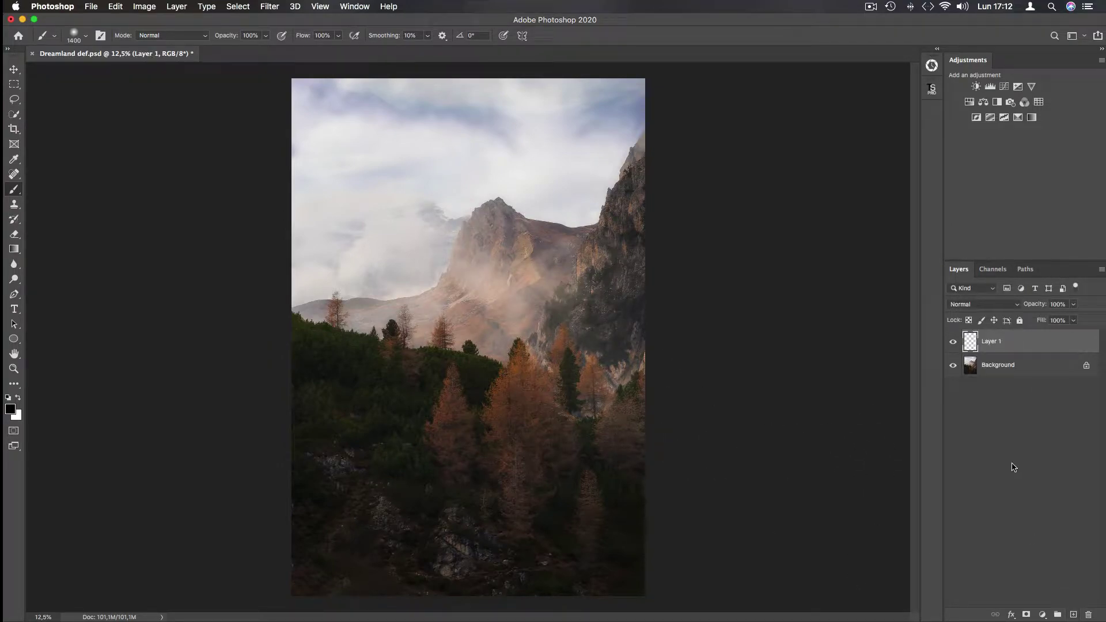
pyautogui.click(983, 304)
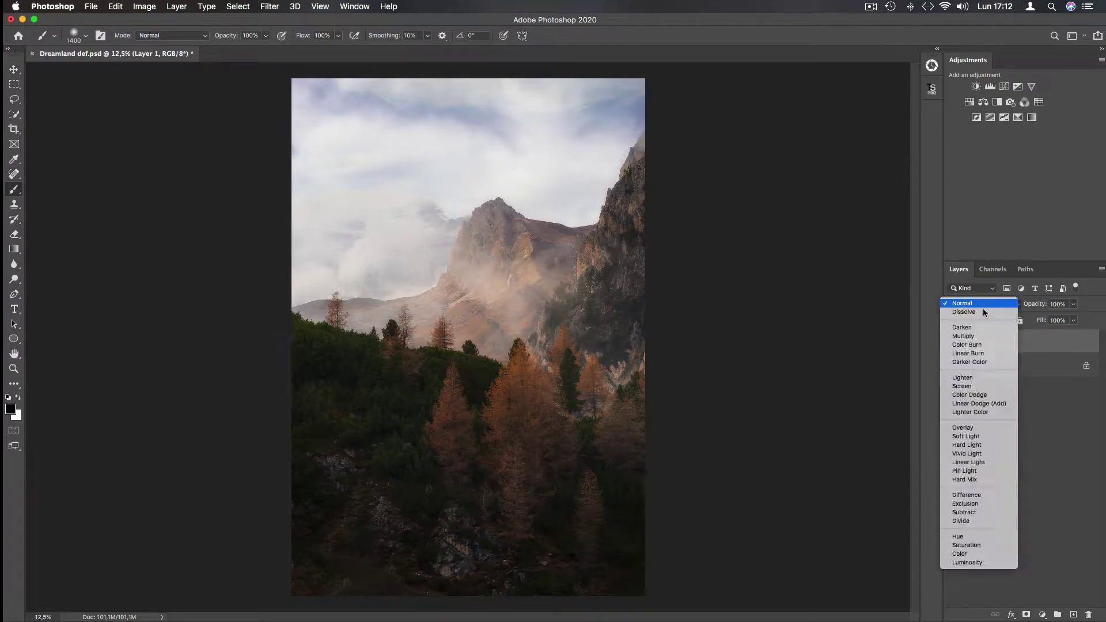
pyautogui.click(974, 437)
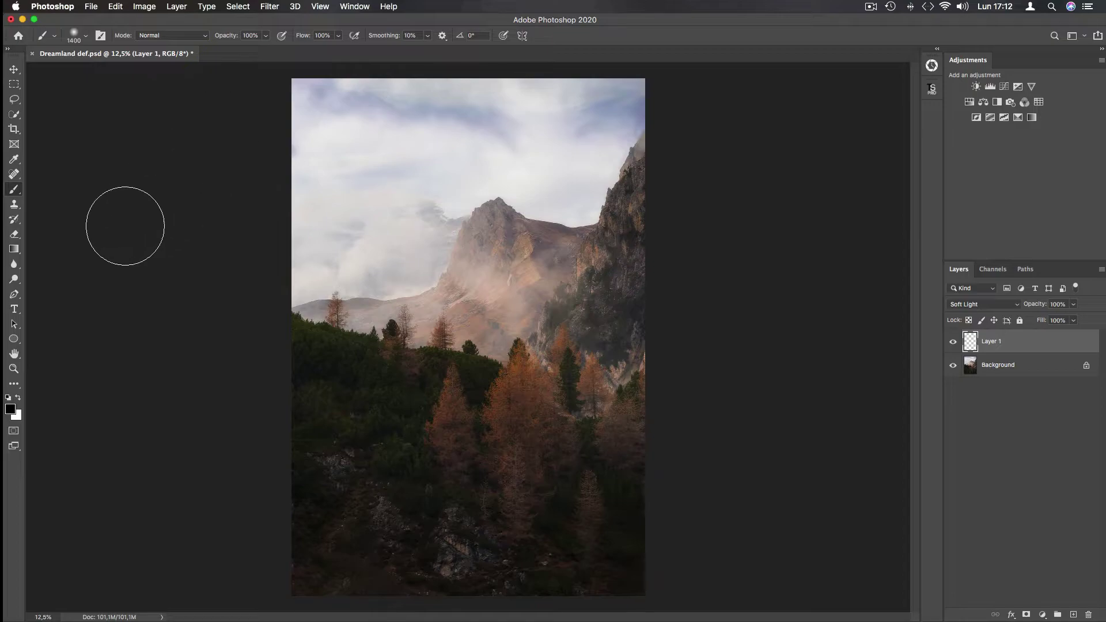
# Step: Sample a warm yellow from the sunlit mountain as the foreground colour
pyautogui.click(13, 161)
pyautogui.moveTo(527, 247); pyautogui.dragTo(529, 248)
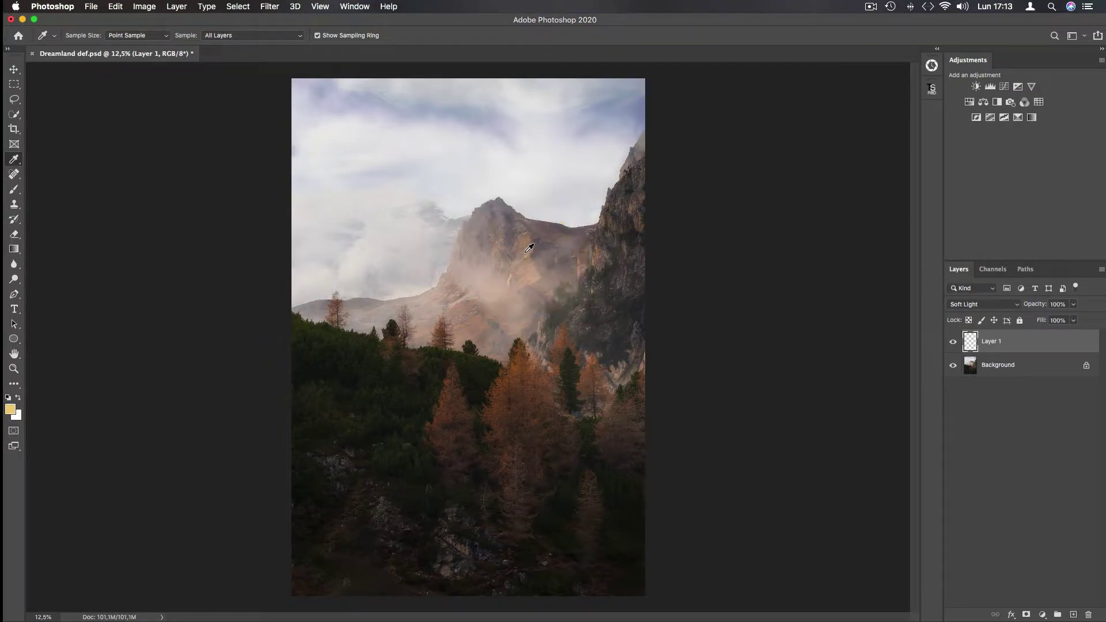
pyautogui.click(11, 411)
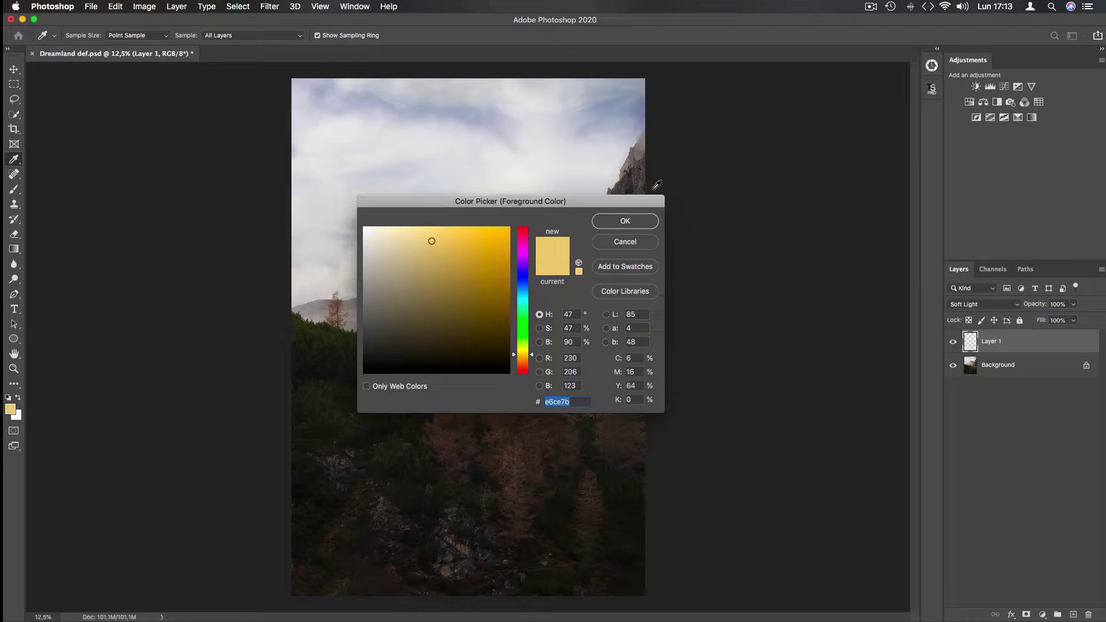
pyautogui.click(639, 221)
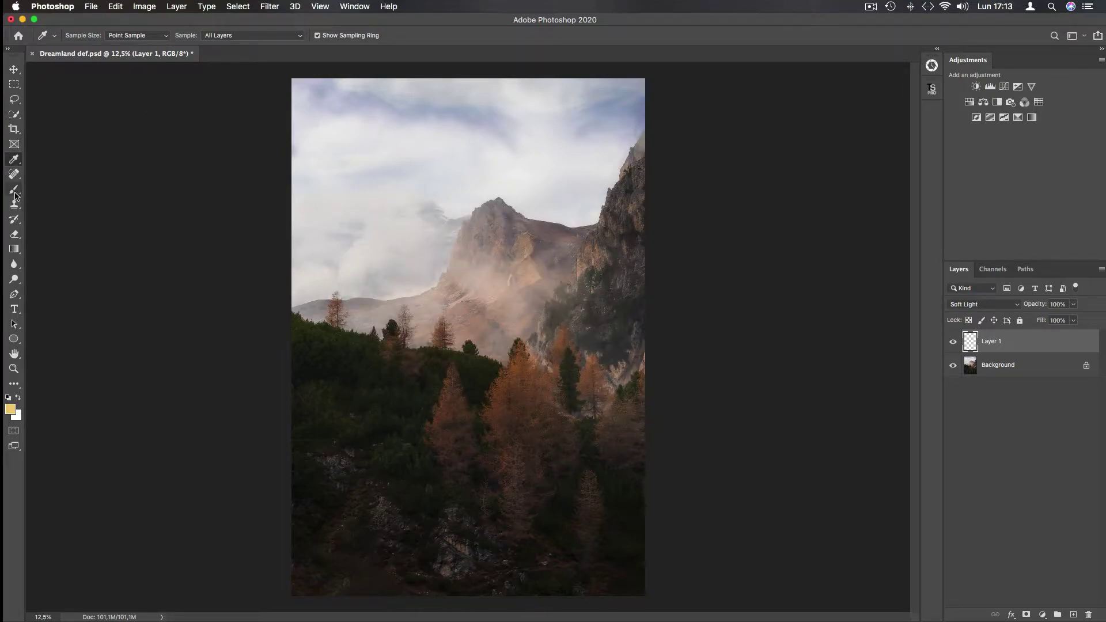
# Step: Paint a yellow glow over the mountain peak with a 40% opacity brush
pyautogui.click(13, 188)
pyautogui.moveTo(265, 35); pyautogui.dragTo(233, 50)
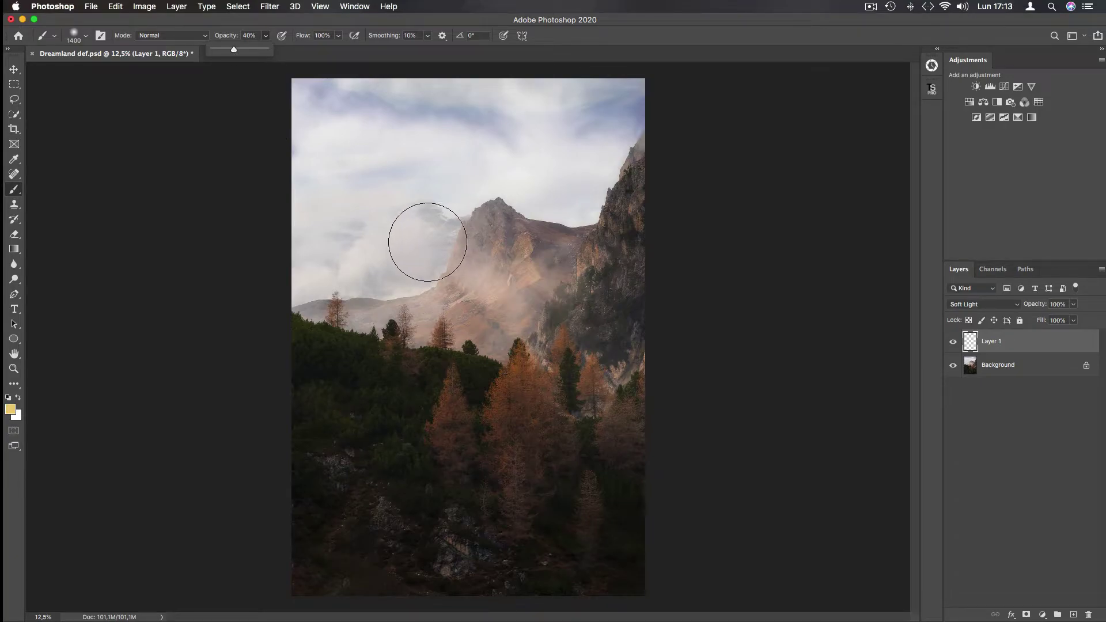
pyautogui.moveTo(424, 239)
pyautogui.mouseDown()
pyautogui.moveTo(489, 265)
pyautogui.moveTo(482, 286)
pyautogui.moveTo(444, 284)
pyautogui.moveTo(421, 255)
pyautogui.moveTo(392, 247)
pyautogui.moveTo(388, 302)
pyautogui.moveTo(487, 275)
pyautogui.moveTo(489, 316)
pyautogui.mouseUp()
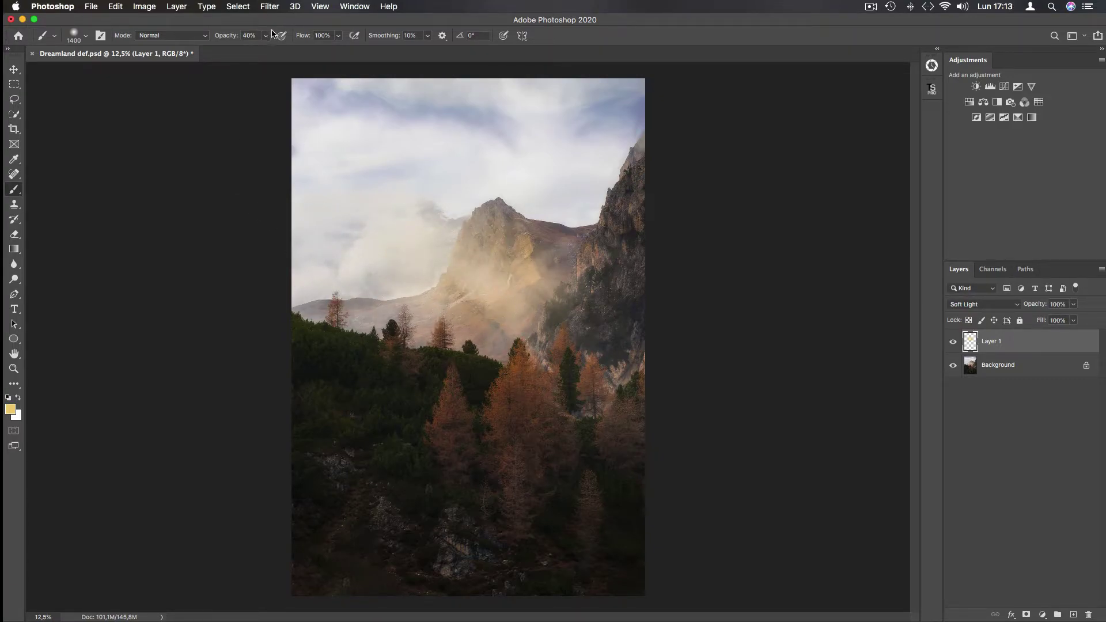
# Step: Paint the rocky cliff side at 22% brush opacity, then set Layer 1 to about 50% opacity
pyautogui.moveTo(266, 36); pyautogui.dragTo(259, 52)
pyautogui.moveTo(258, 53); pyautogui.dragTo(256, 64)
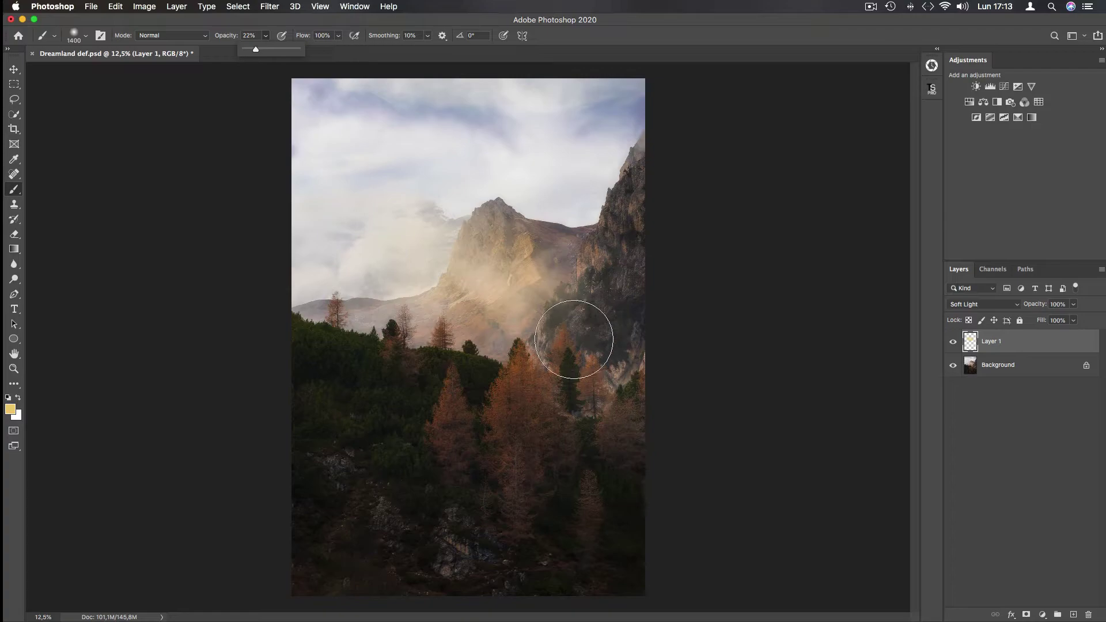
pyautogui.click(566, 342)
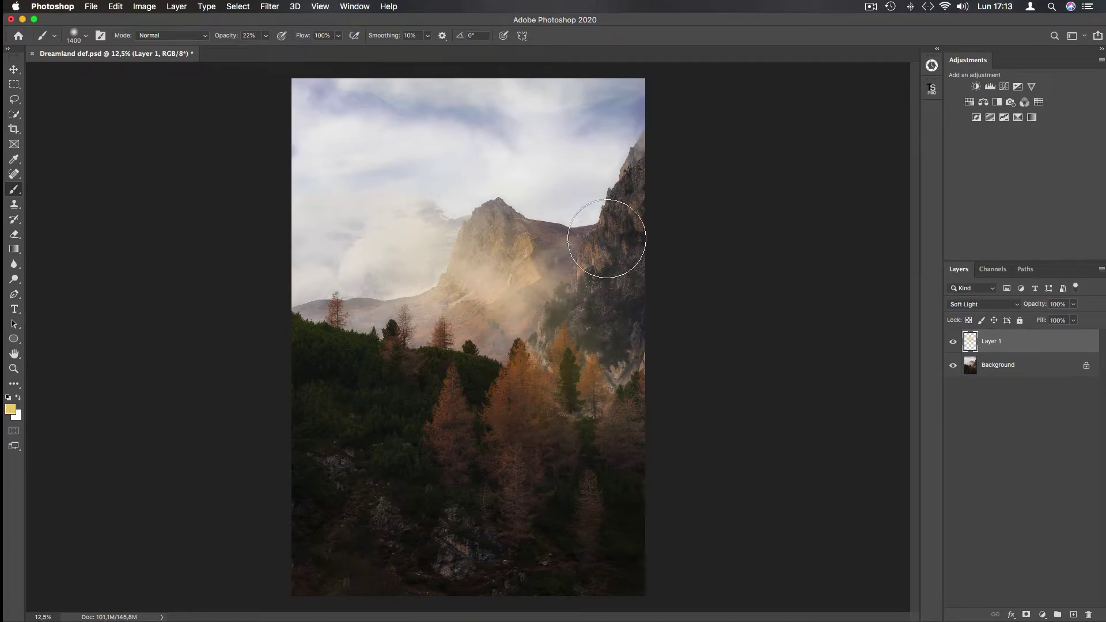
pyautogui.moveTo(614, 332); pyautogui.dragTo(360, 267)
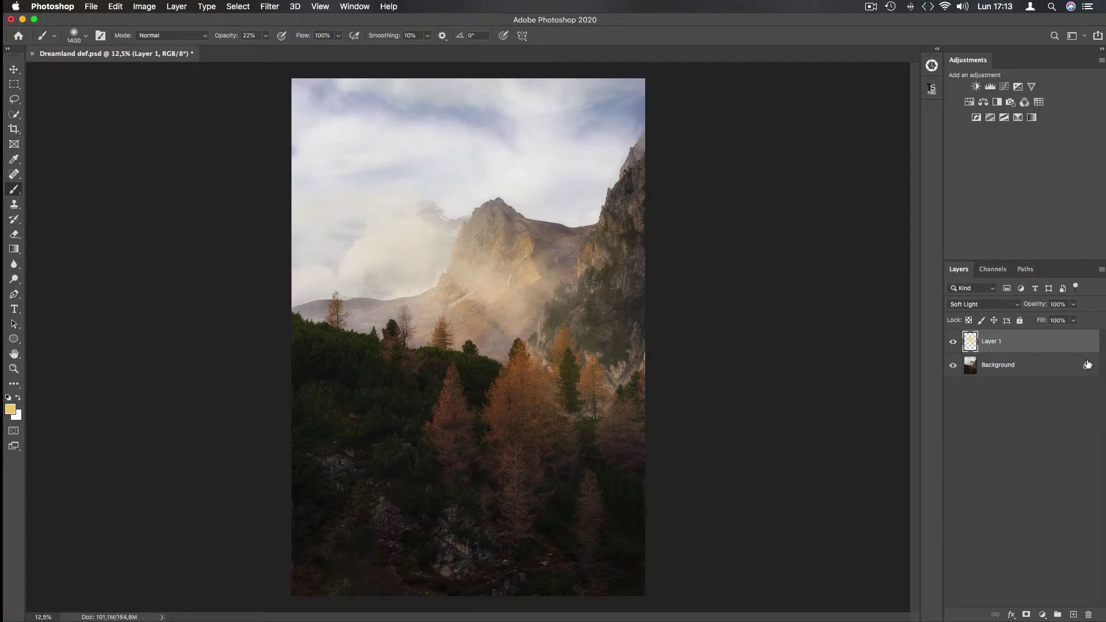
pyautogui.moveTo(1074, 307); pyautogui.dragTo(1048, 326)
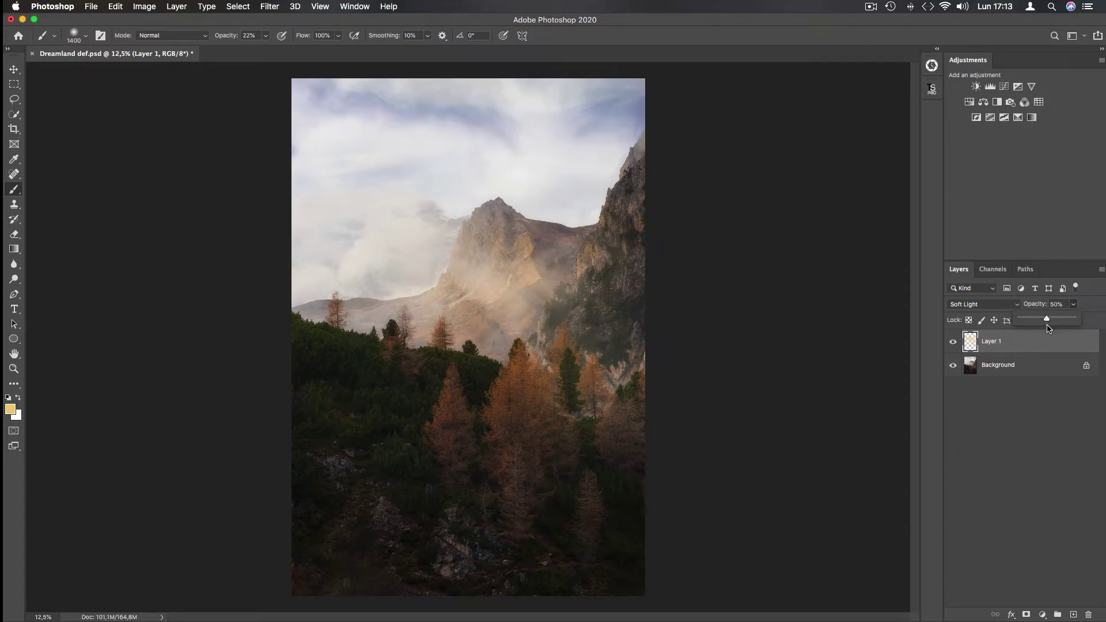
pyautogui.click(995, 415)
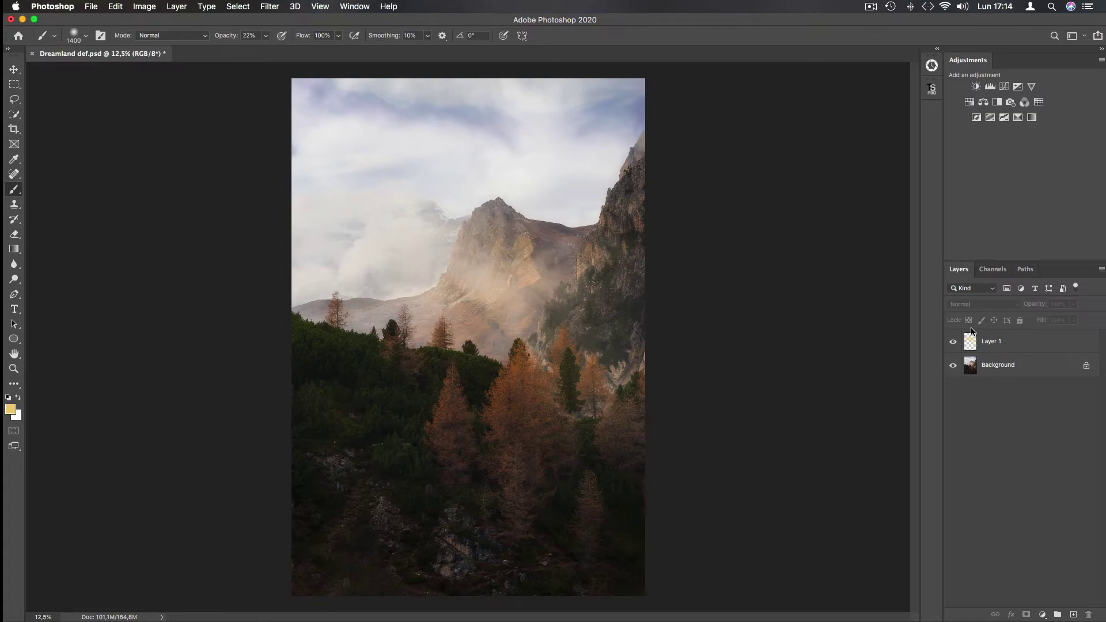
pyautogui.click(953, 342)
pyautogui.click(953, 343)
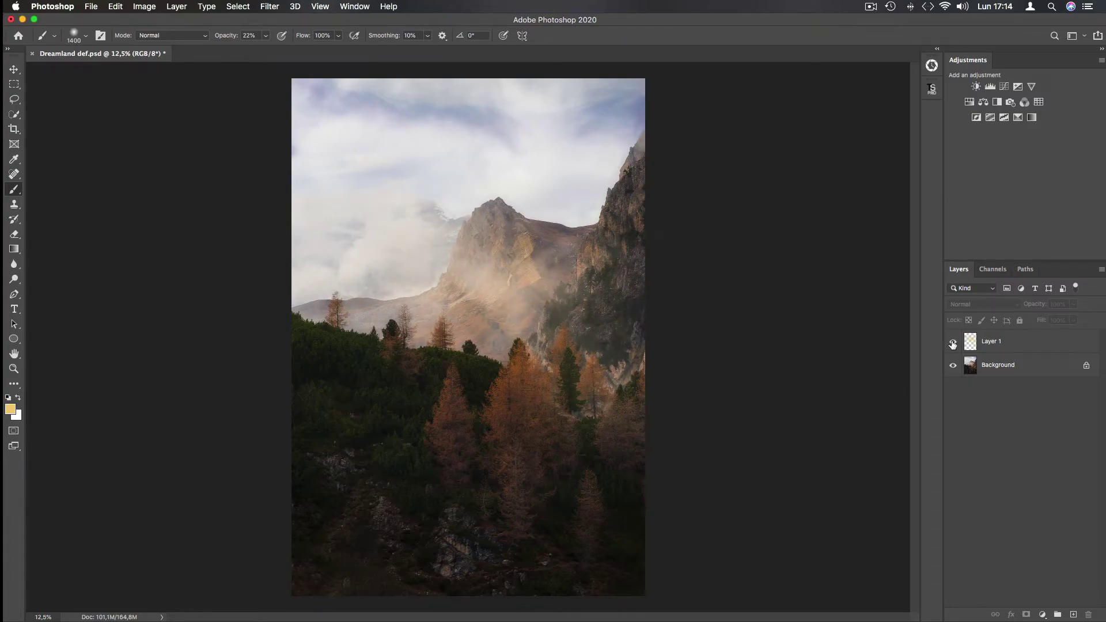